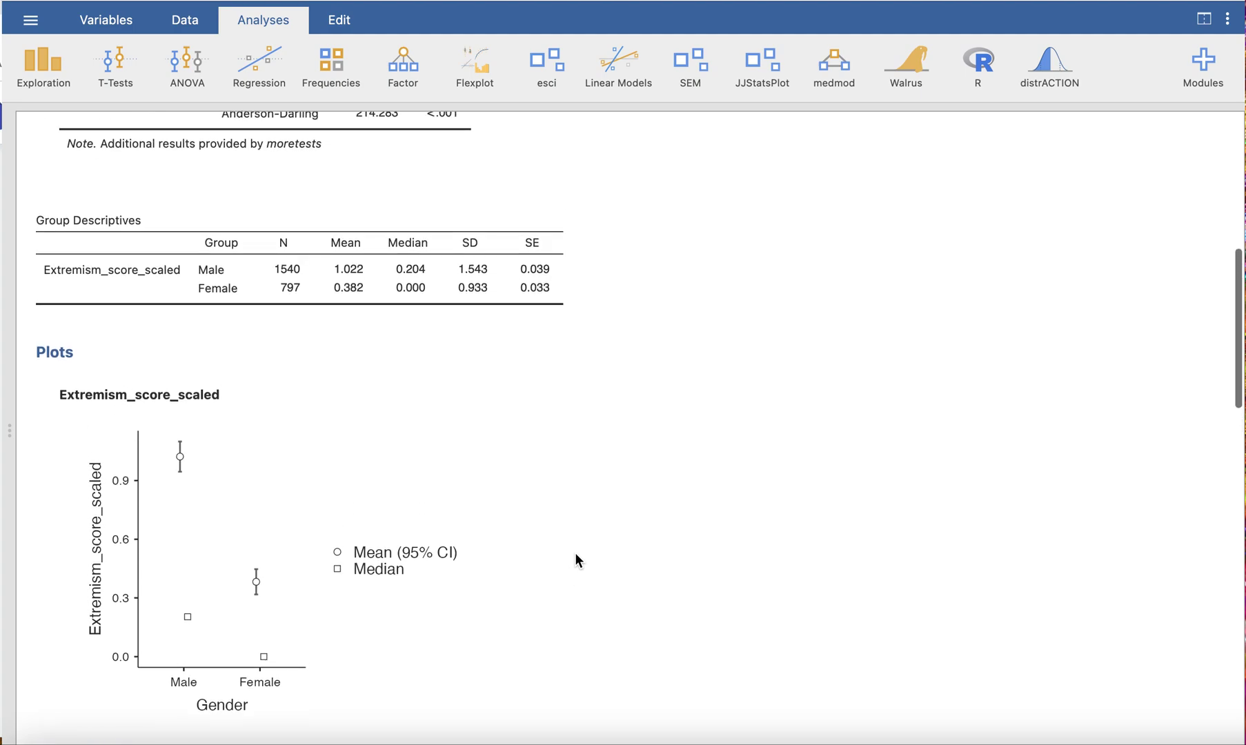
{"action": "scroll", "coordinate": [575, 553], "scroll_direction": "up", "scroll_amount": 4}
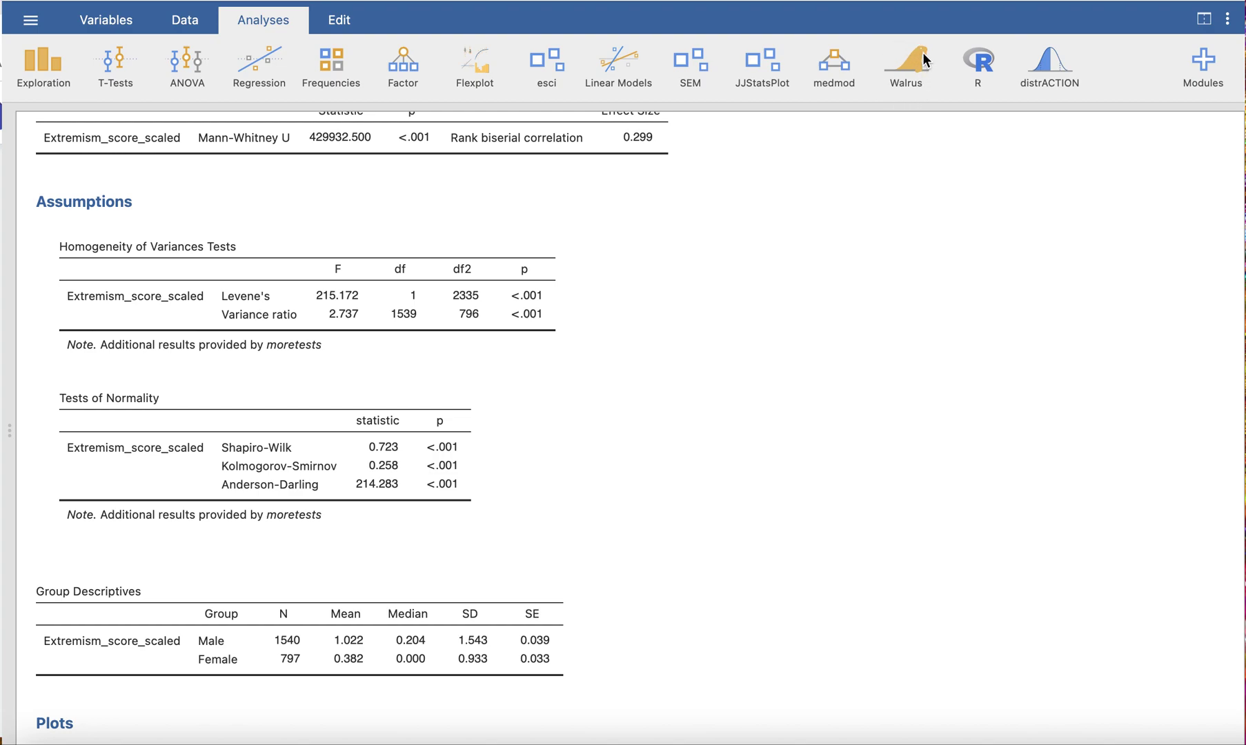
{"action": "left_click", "coordinate": [1201, 66]}
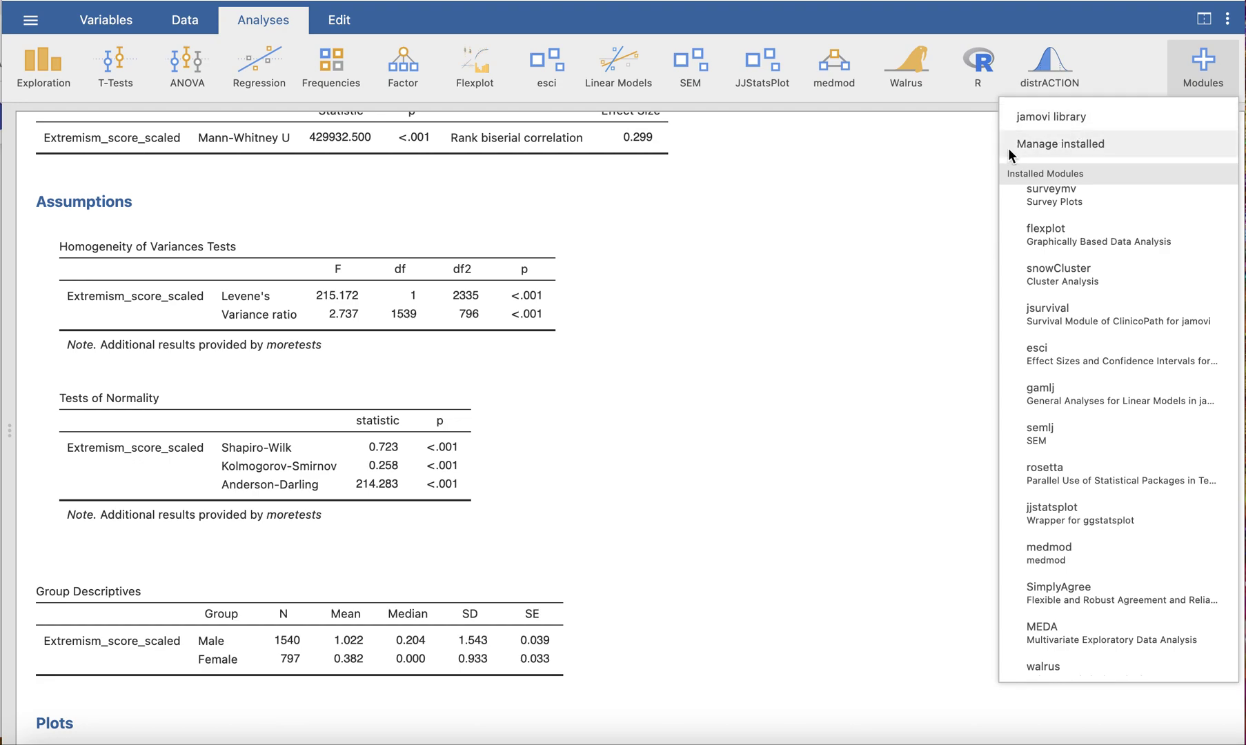
{"action": "left_click", "coordinate": [908, 241]}
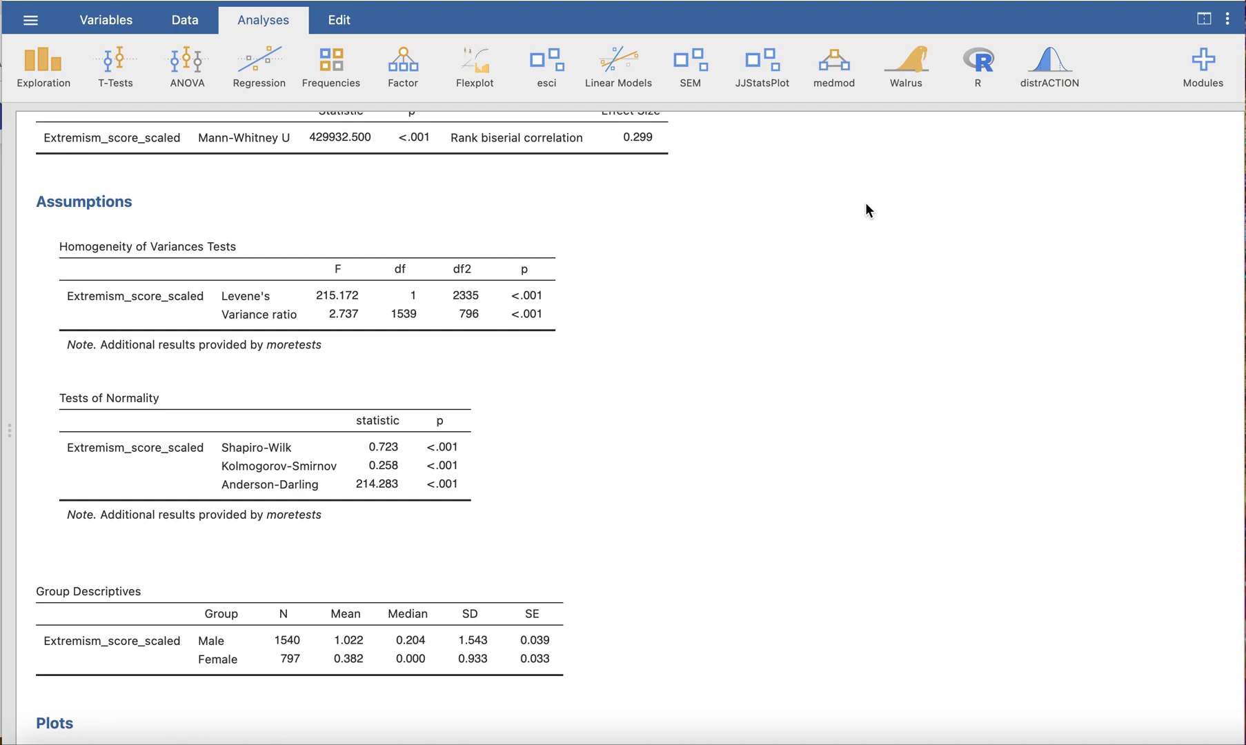
Start a Robust Independent Samples T-Test with Extremism_score_scaled as the dependent variable.
{"action": "left_click", "coordinate": [915, 67]}
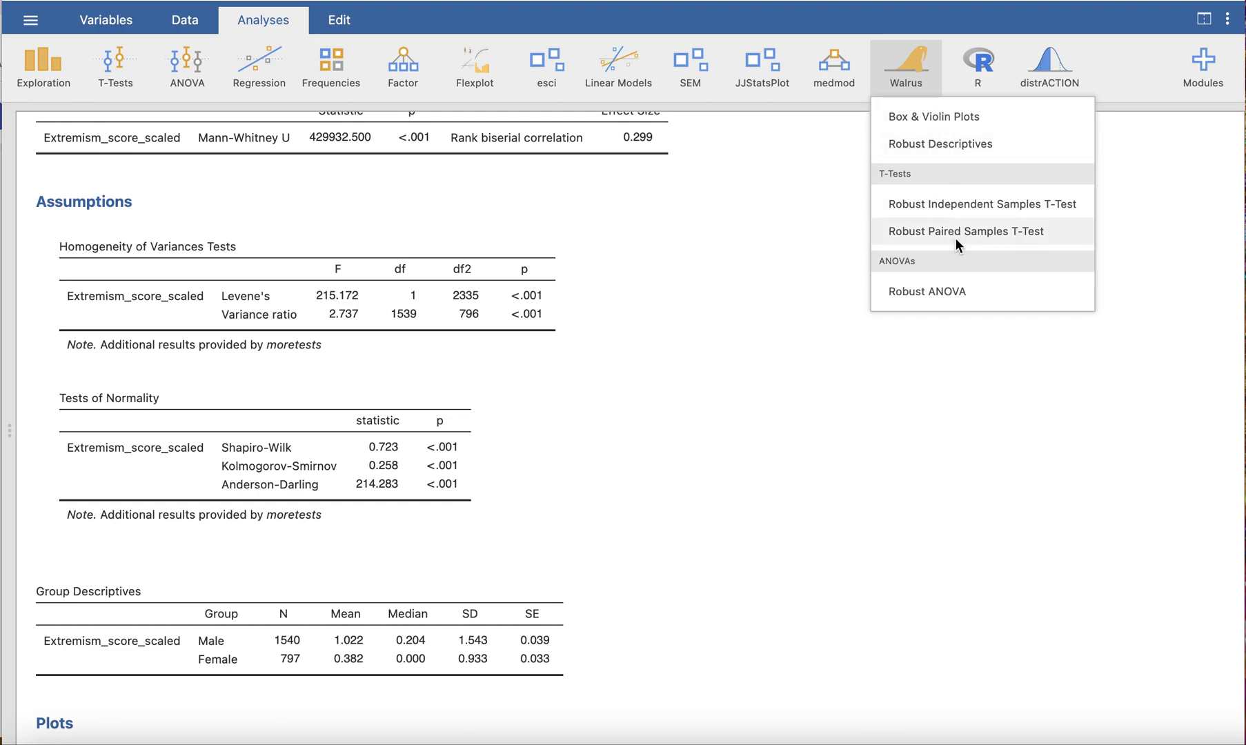
{"action": "left_click", "coordinate": [944, 204]}
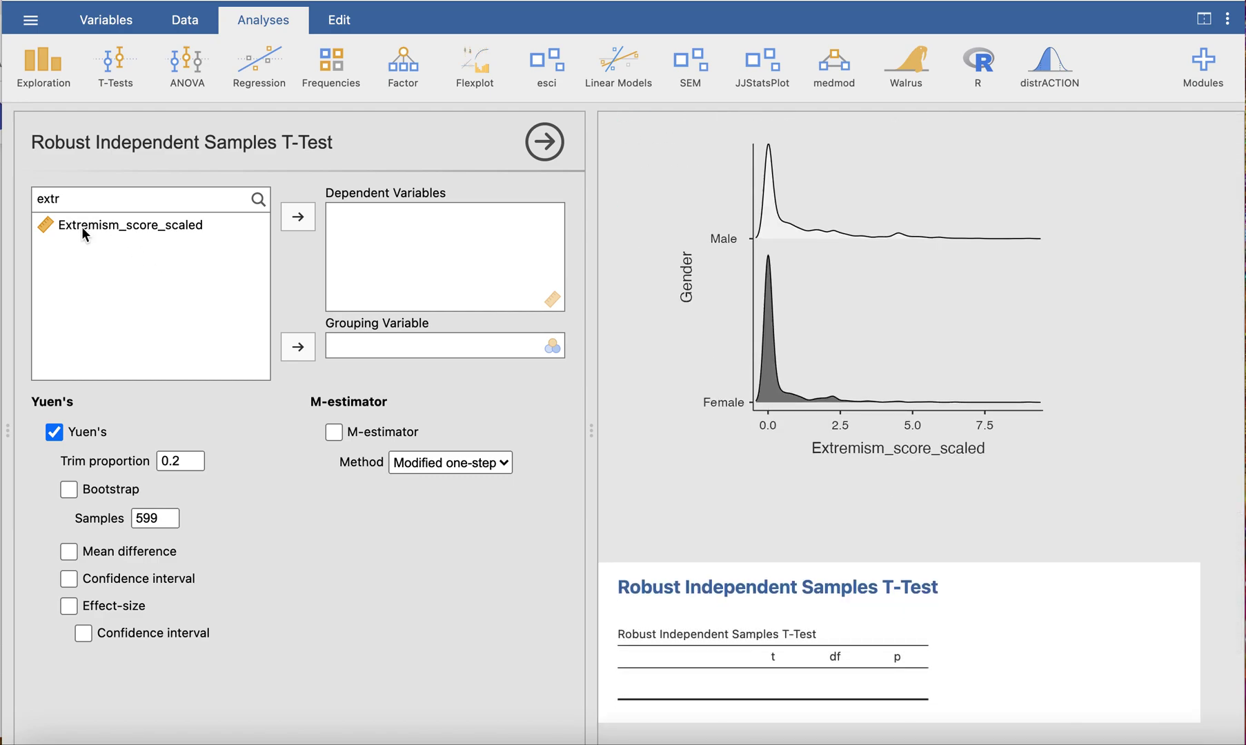
{"action": "left_click", "coordinate": [80, 225]}
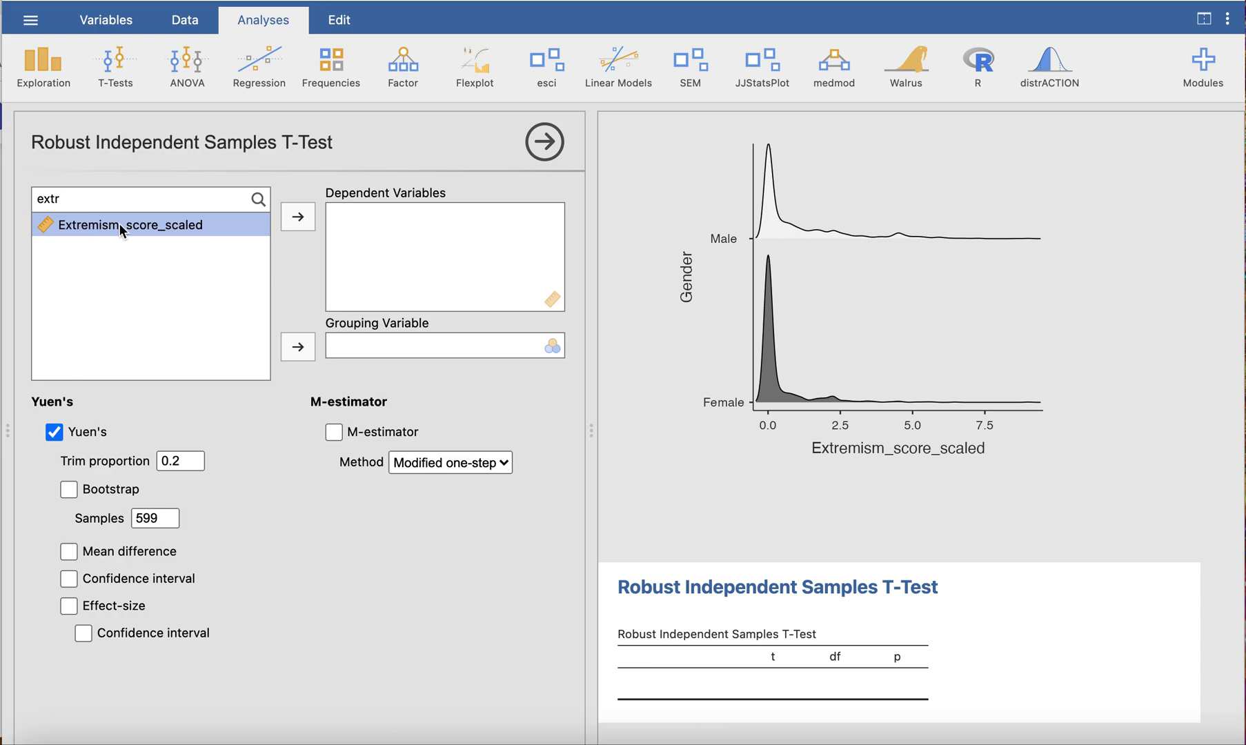
{"action": "left_click", "coordinate": [296, 218]}
Find the Gender variable and assign it as the grouping variable of the robust t-test.
{"action": "left_click", "coordinate": [189, 196]}
{"action": "key", "text": "BackSpace"}
{"action": "key", "text": "BackSpace"}
{"action": "key", "text": "BackSpace"}
{"action": "key", "text": "BackSpace"}
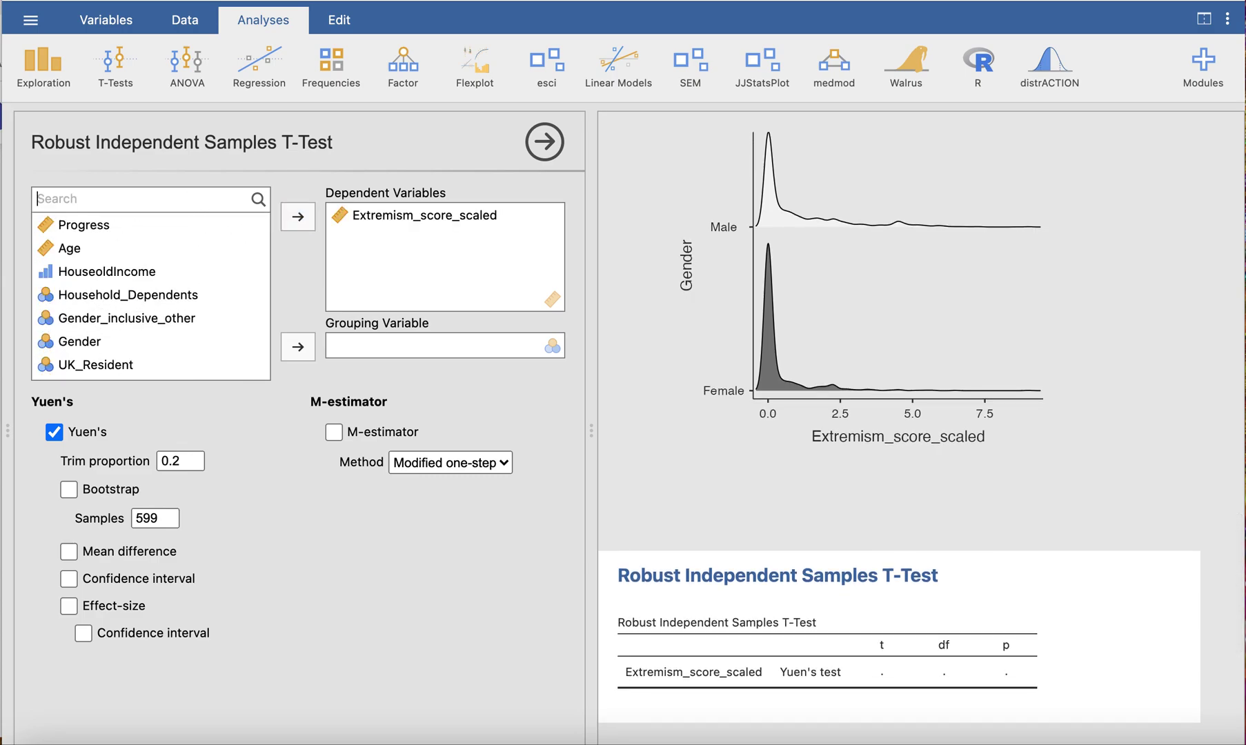
{"action": "type", "text": "gender"}
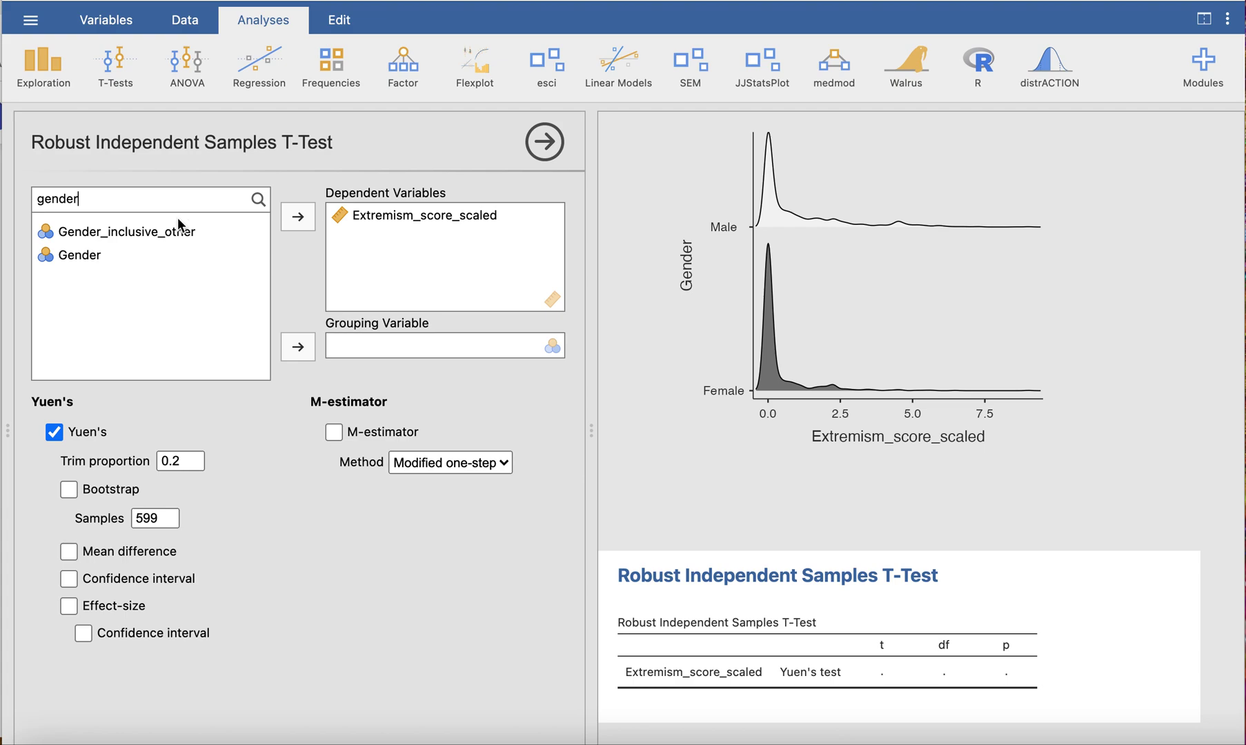
{"action": "left_click", "coordinate": [82, 250]}
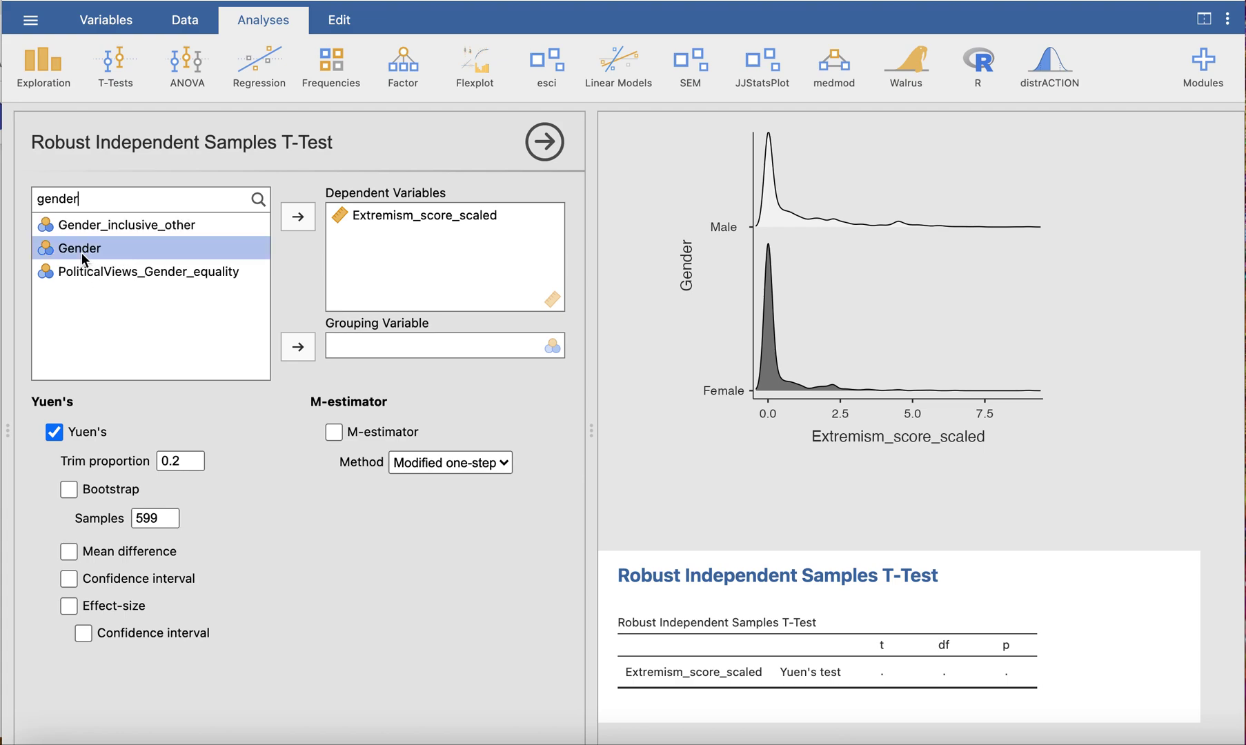
{"action": "left_click", "coordinate": [297, 346]}
{"action": "scroll", "coordinate": [809, 511], "scroll_direction": "down", "scroll_amount": 2}
{"action": "scroll", "coordinate": [808, 511], "scroll_direction": "down", "scroll_amount": 2}
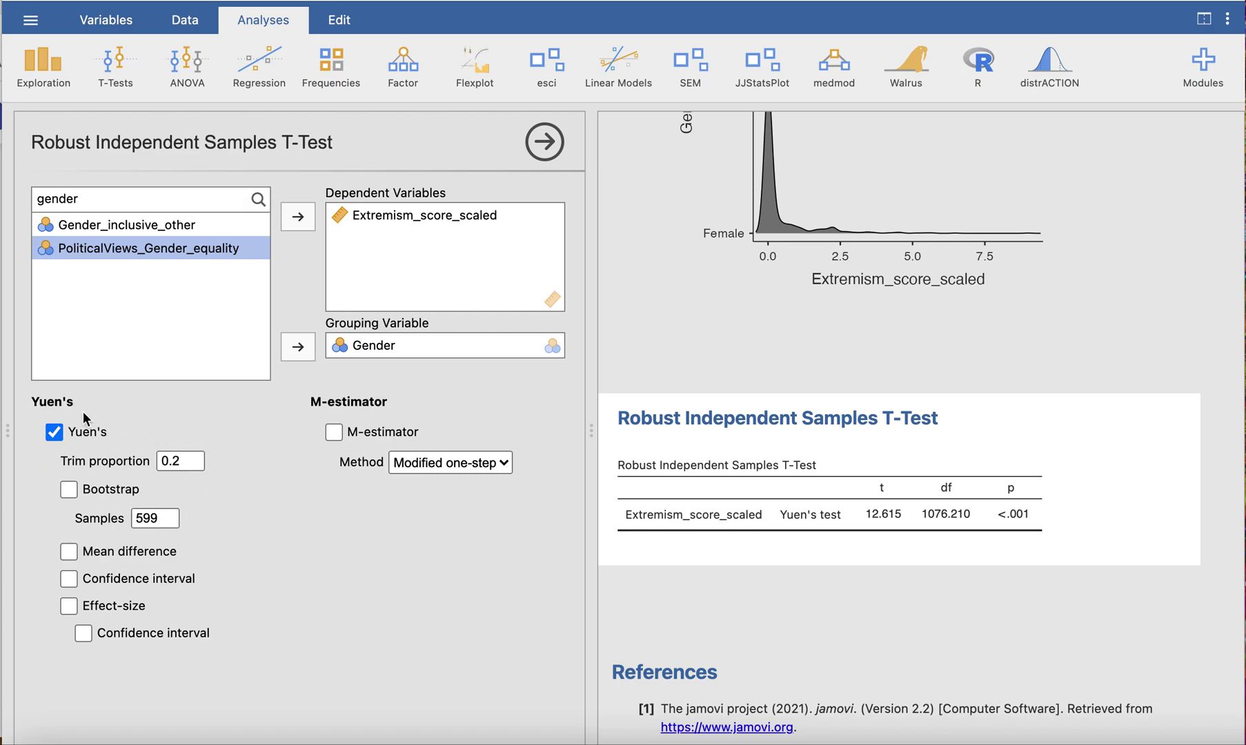
Add the mean difference, its confidence interval, and the effect size with confidence interval to Yuen's test, and close the analysis options.
{"action": "left_click", "coordinate": [69, 552]}
{"action": "left_click", "coordinate": [69, 578]}
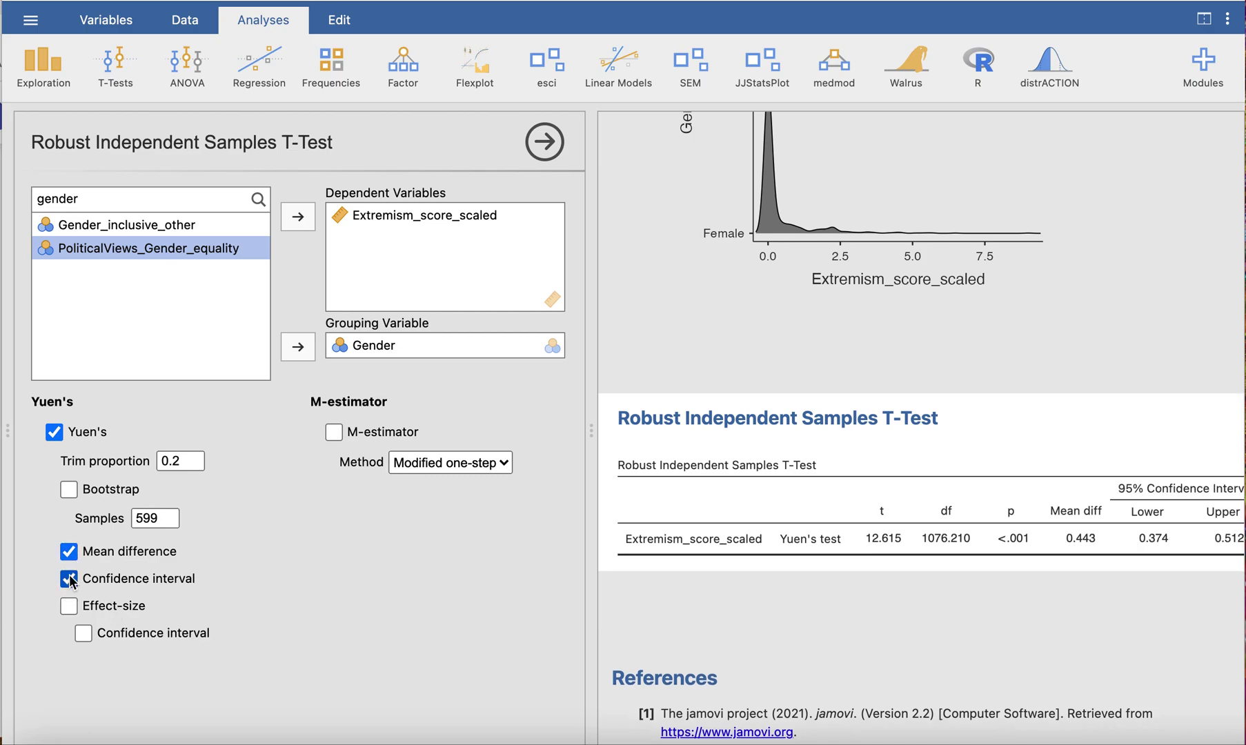
{"action": "left_click", "coordinate": [69, 607]}
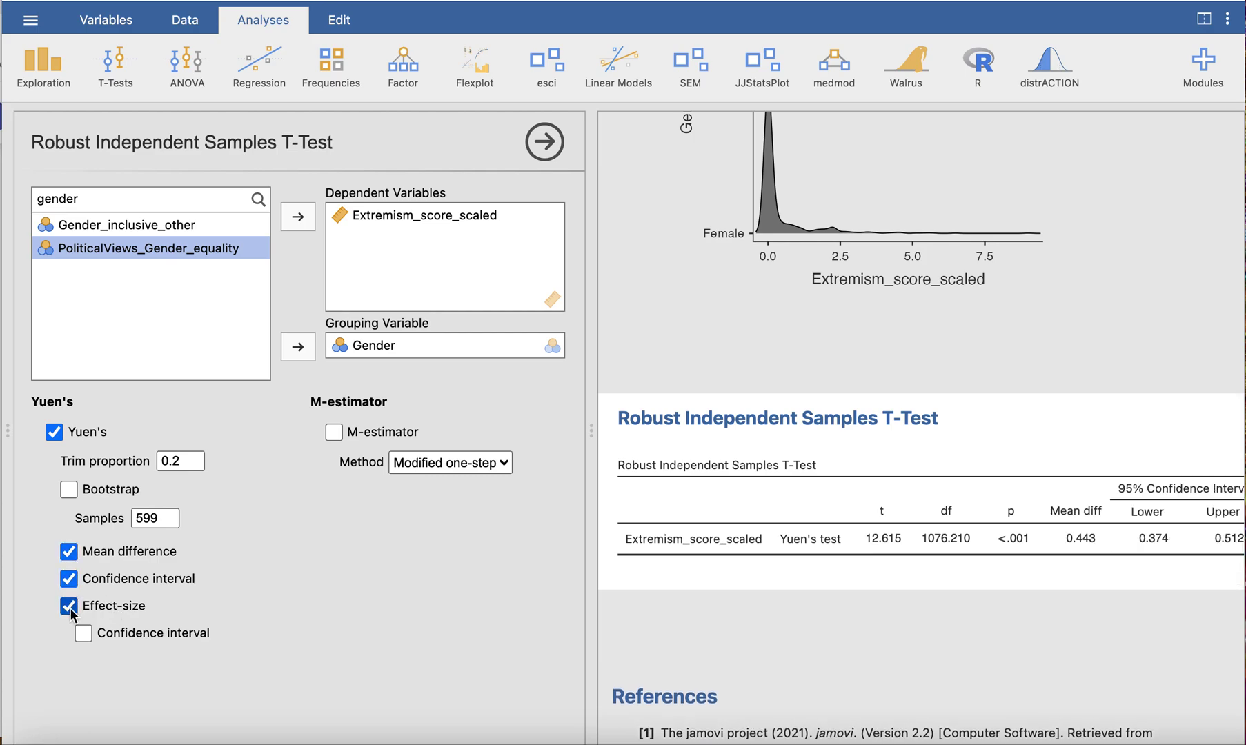
{"action": "left_click", "coordinate": [90, 638]}
{"action": "left_click", "coordinate": [543, 143]}
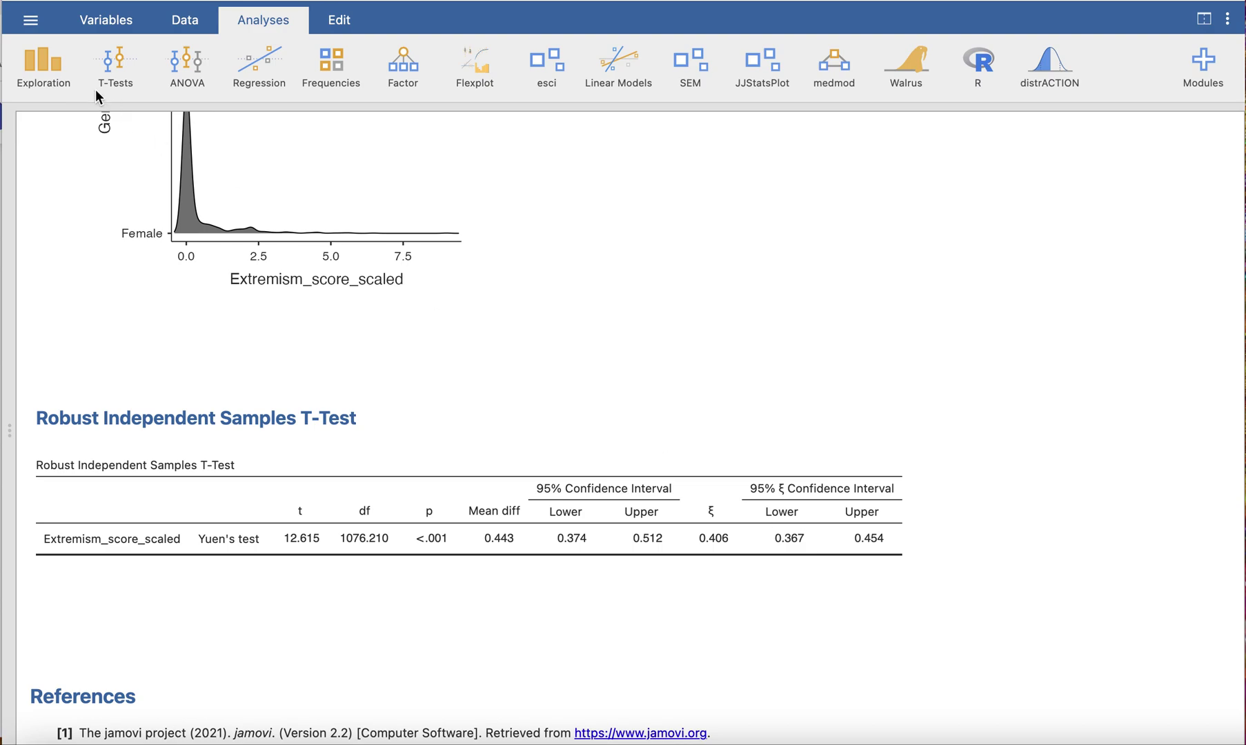
Reopen the robust t-test's options and add the M-estimator test, keeping the Modified one-step method.
{"action": "left_click", "coordinate": [206, 527]}
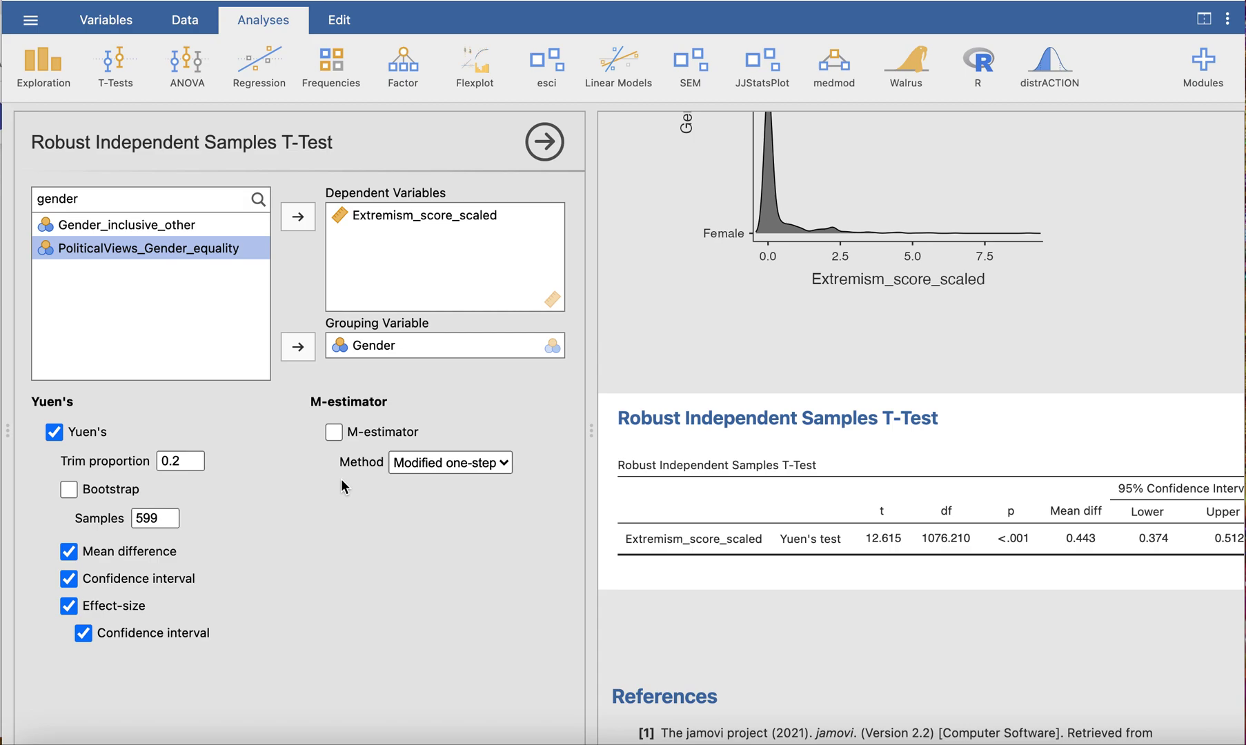
{"action": "scroll", "coordinate": [941, 337], "scroll_direction": "up", "scroll_amount": 3}
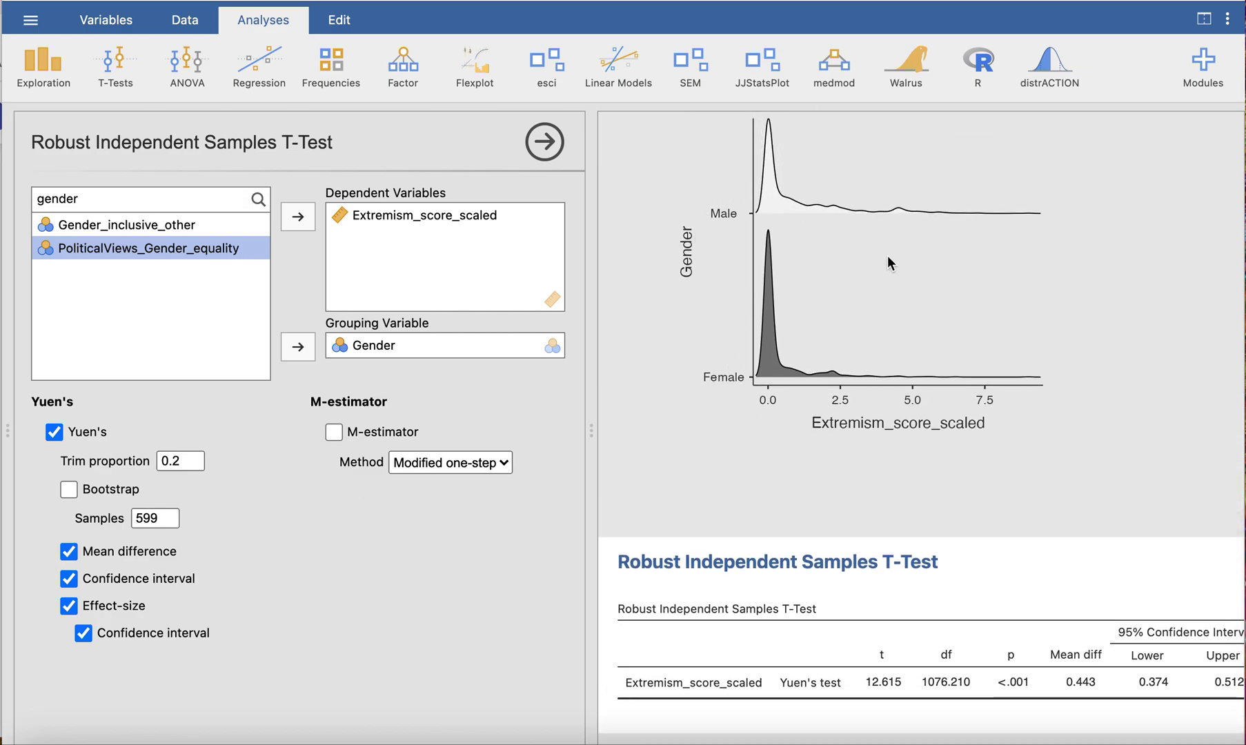
{"action": "scroll", "coordinate": [886, 256], "scroll_direction": "up", "scroll_amount": 2}
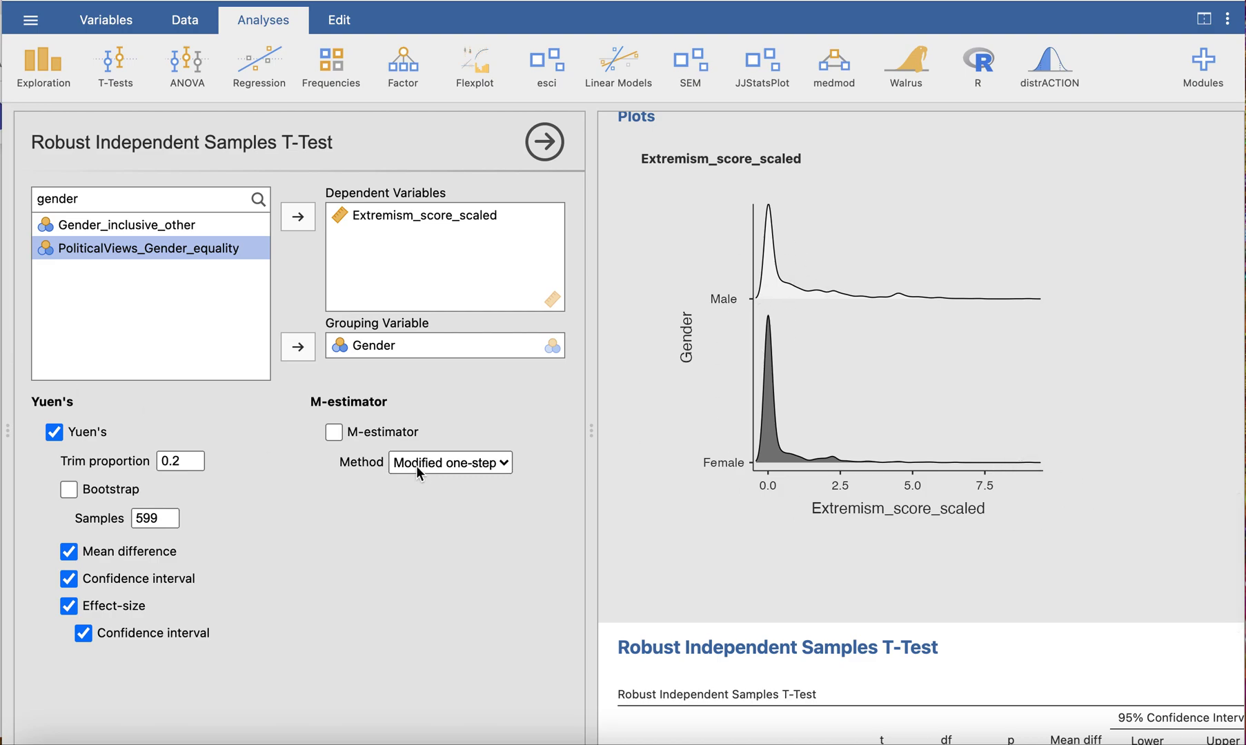
{"action": "left_click", "coordinate": [335, 431]}
{"action": "scroll", "coordinate": [853, 534], "scroll_direction": "down", "scroll_amount": 5}
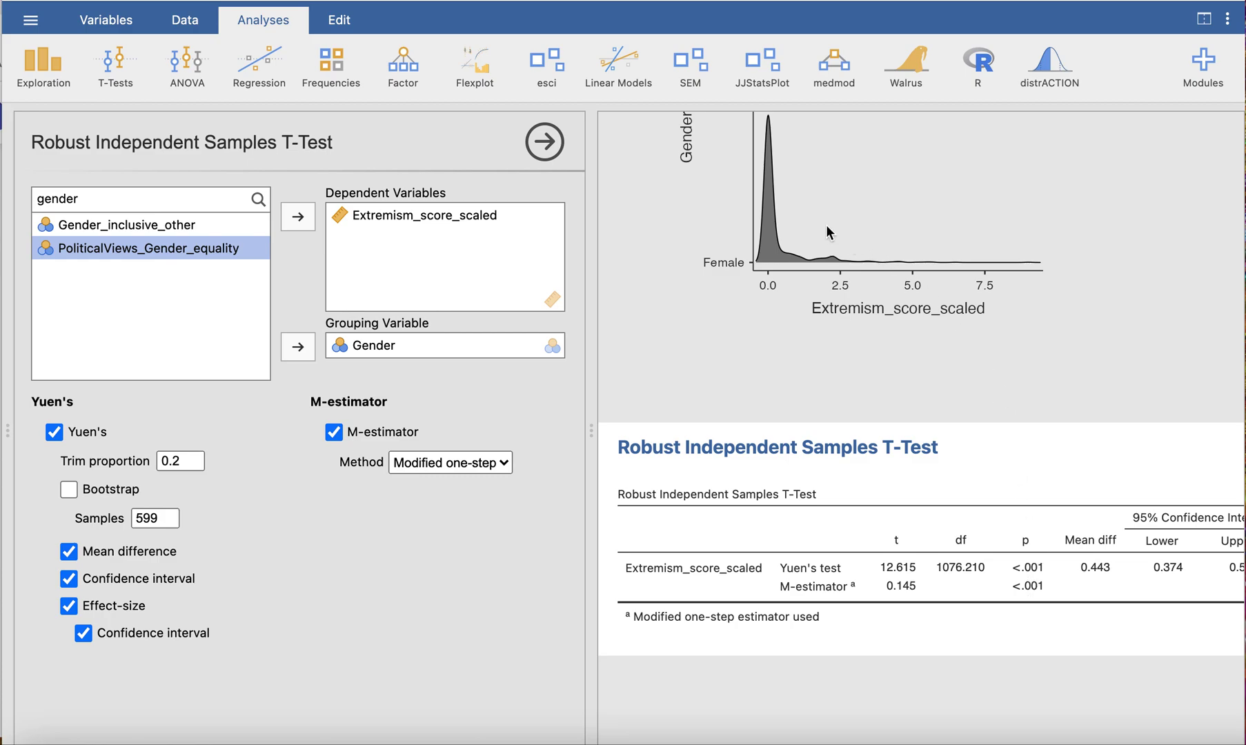
Start a JJStatsPlot Graphs and Plots analysis with Extremism_score_scaled as the dependent y-axis variable.
{"action": "left_click", "coordinate": [762, 72]}
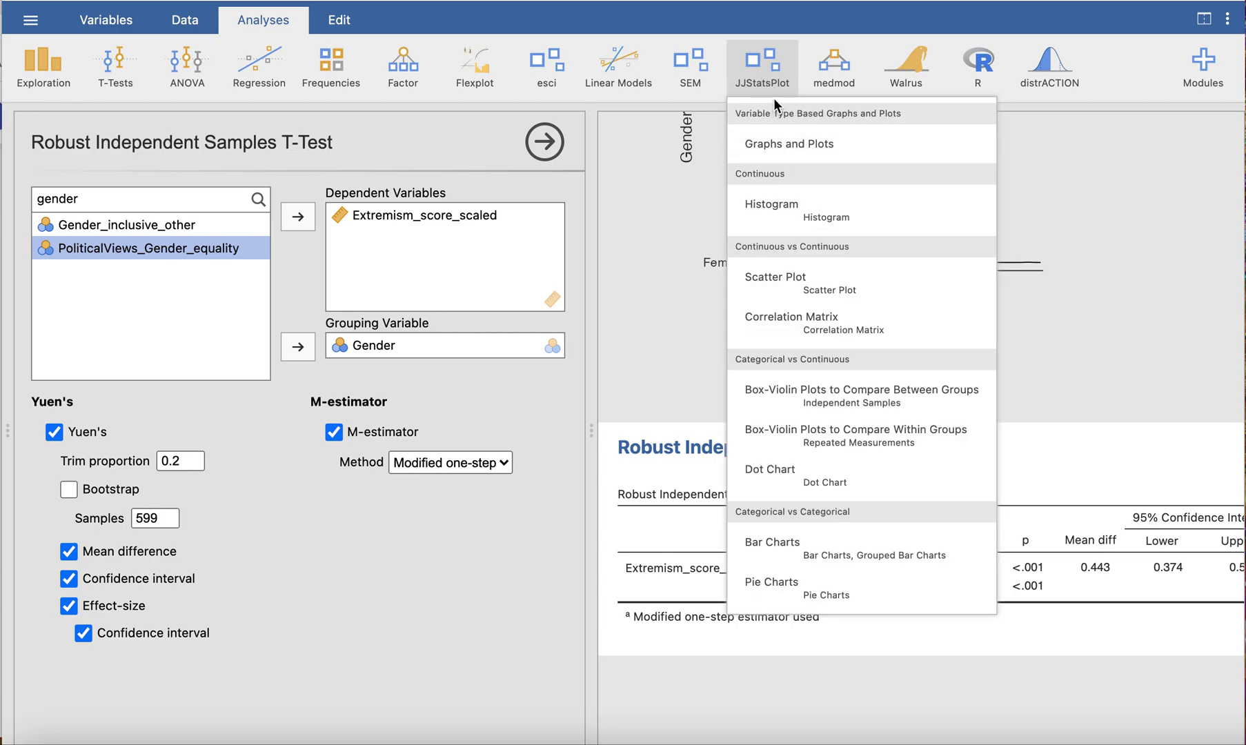
{"action": "left_click", "coordinate": [784, 145]}
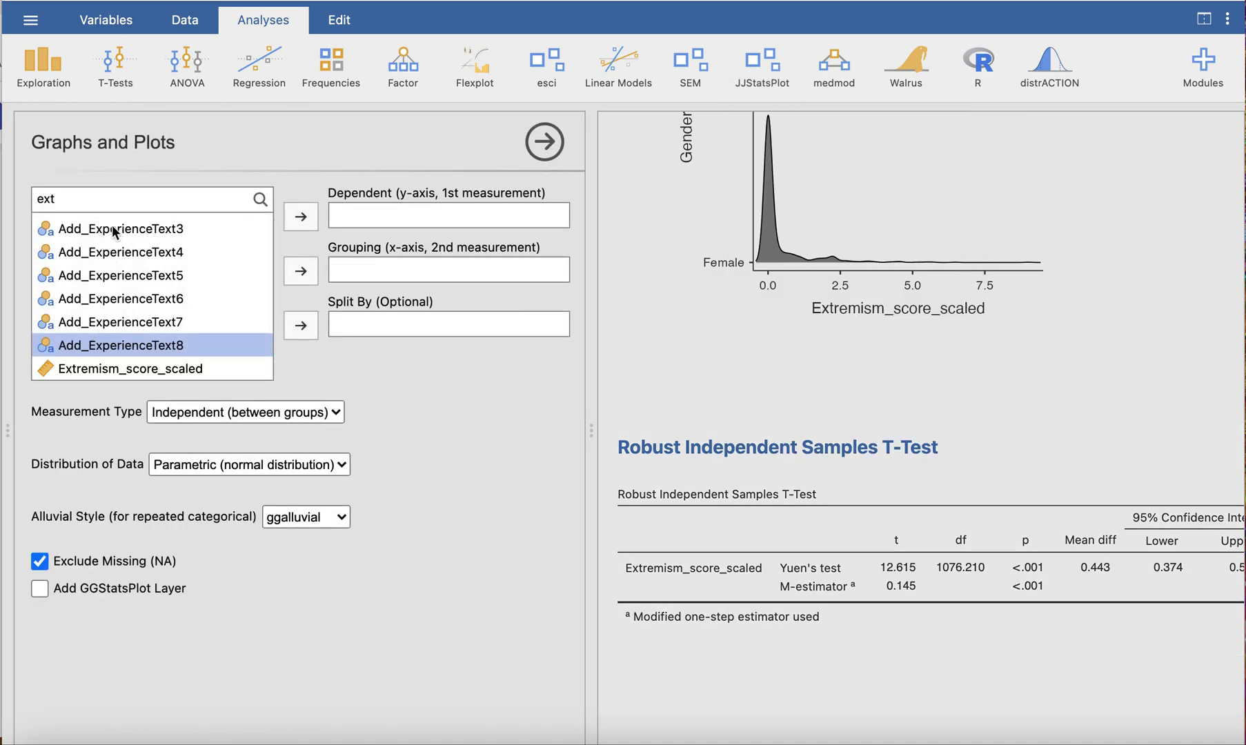
{"action": "left_click", "coordinate": [83, 199]}
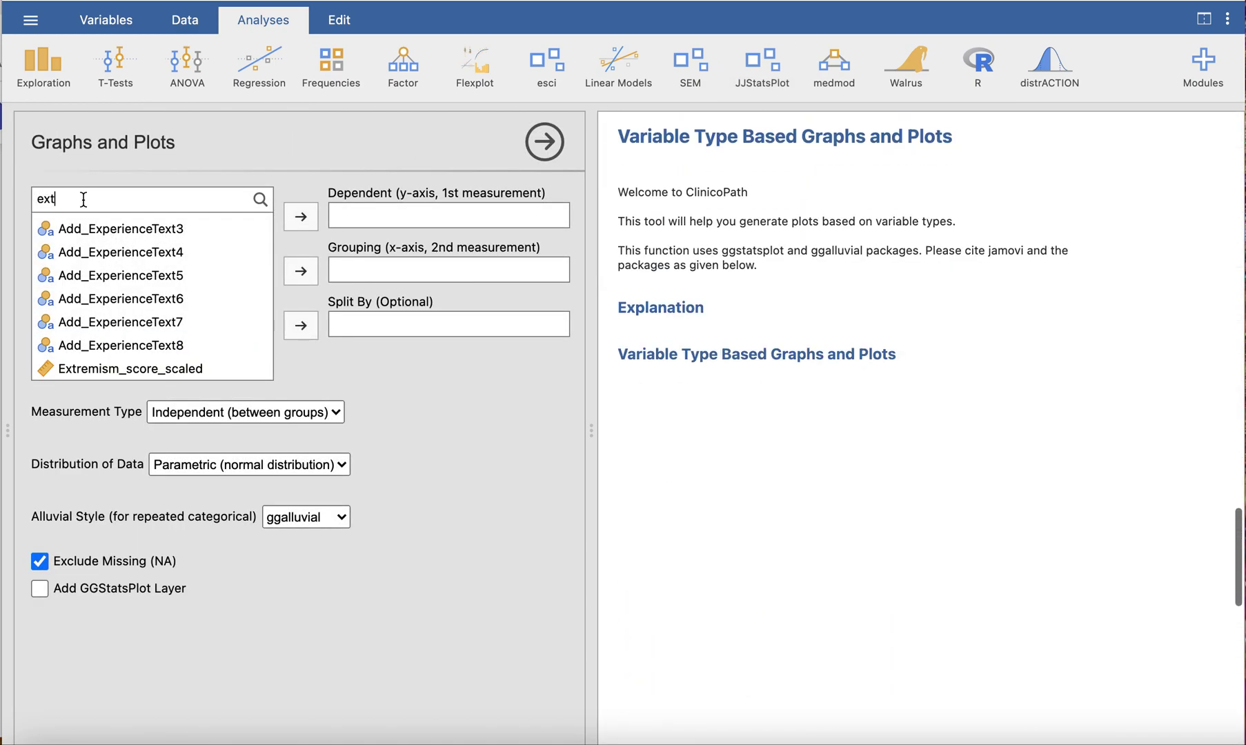
{"action": "left_click", "coordinate": [130, 367]}
{"action": "left_click", "coordinate": [302, 221]}
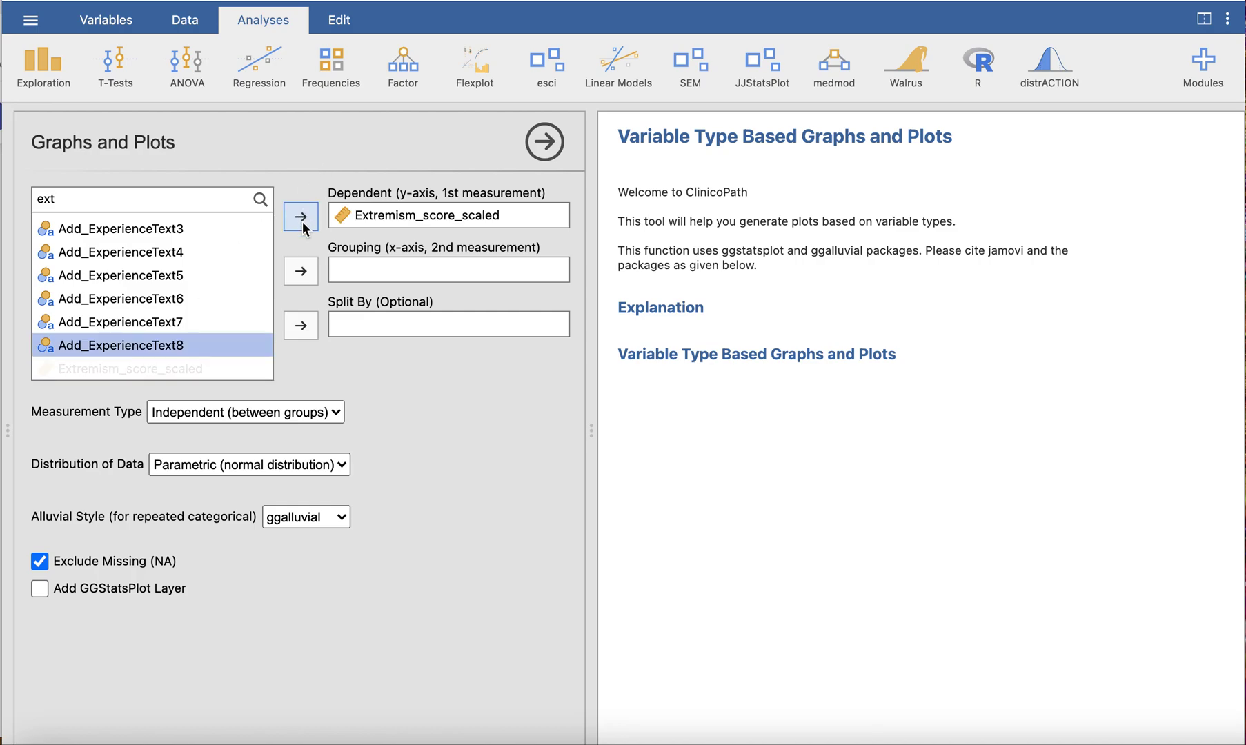
Assign Gender as the grouping x-axis variable of the plot, leaving Split By empty.
{"action": "double_click", "coordinate": [131, 199]}
{"action": "type", "text": "Ge"}
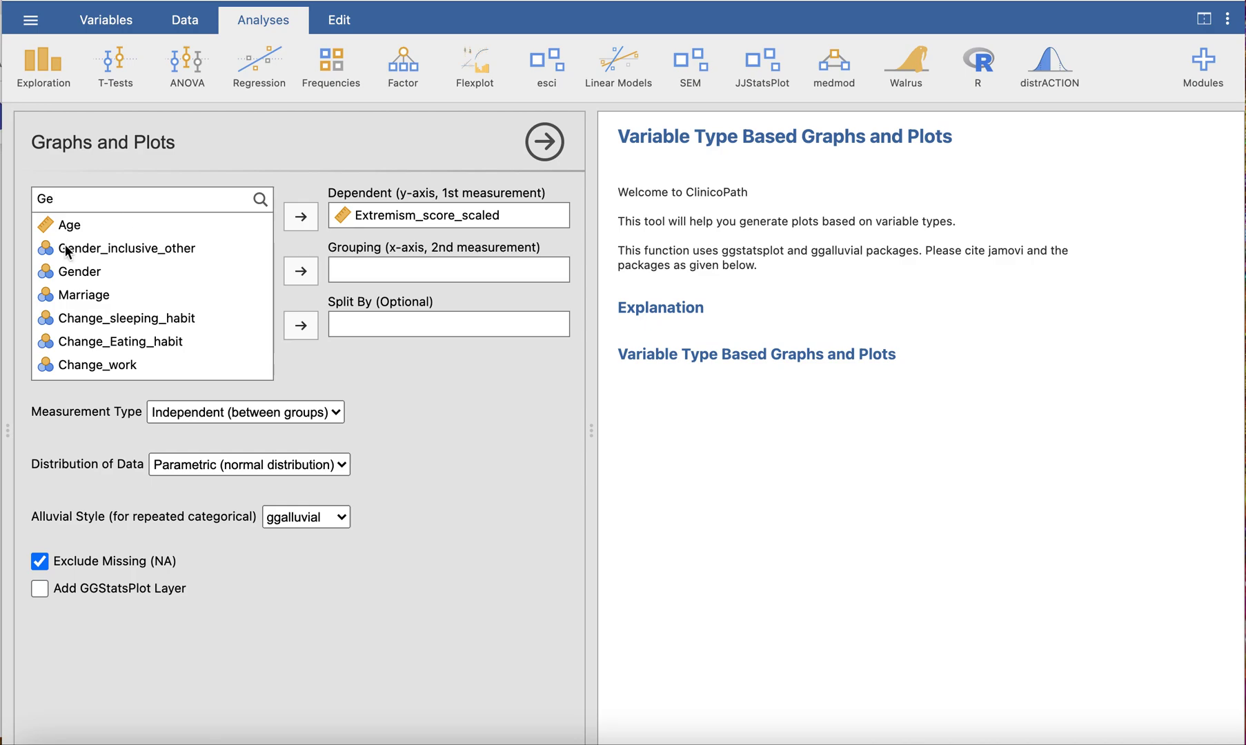
{"action": "left_click", "coordinate": [66, 271]}
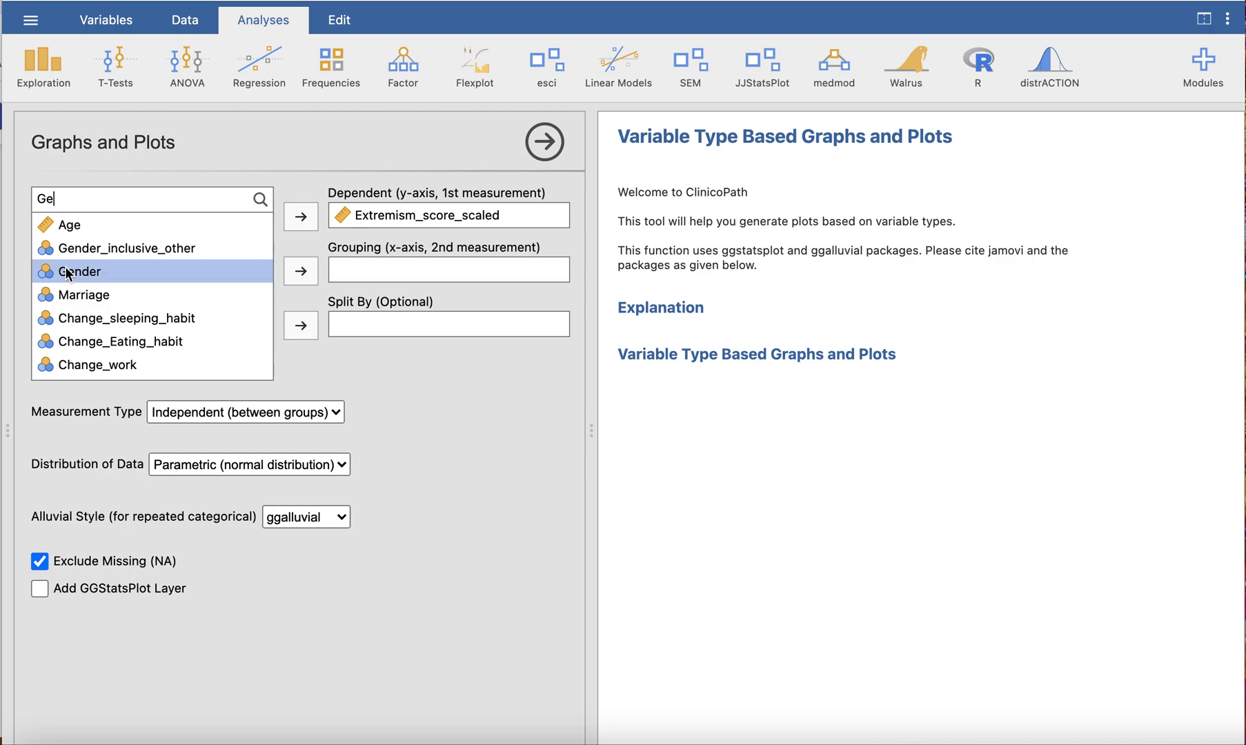
{"action": "left_click", "coordinate": [305, 330]}
{"action": "left_click_drag", "start_coordinate": [369, 329], "coordinate": [369, 272]}
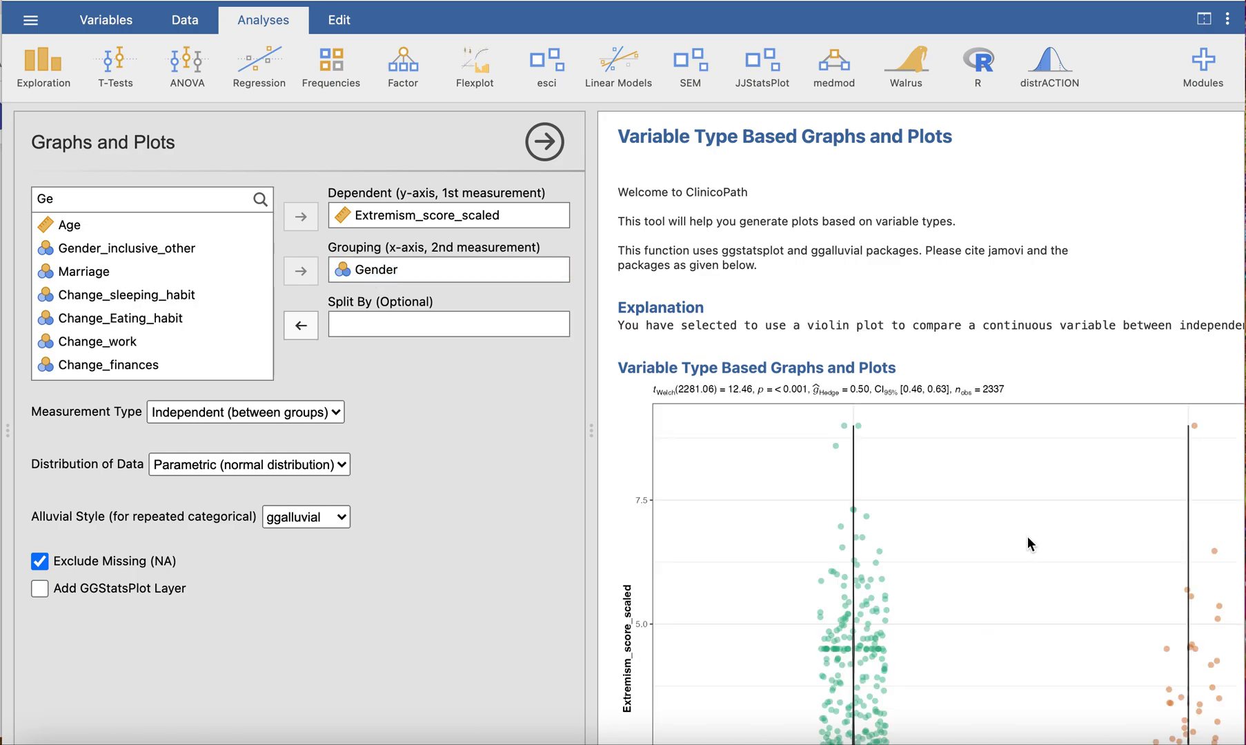
{"action": "scroll", "coordinate": [1024, 533], "scroll_direction": "down", "scroll_amount": 3}
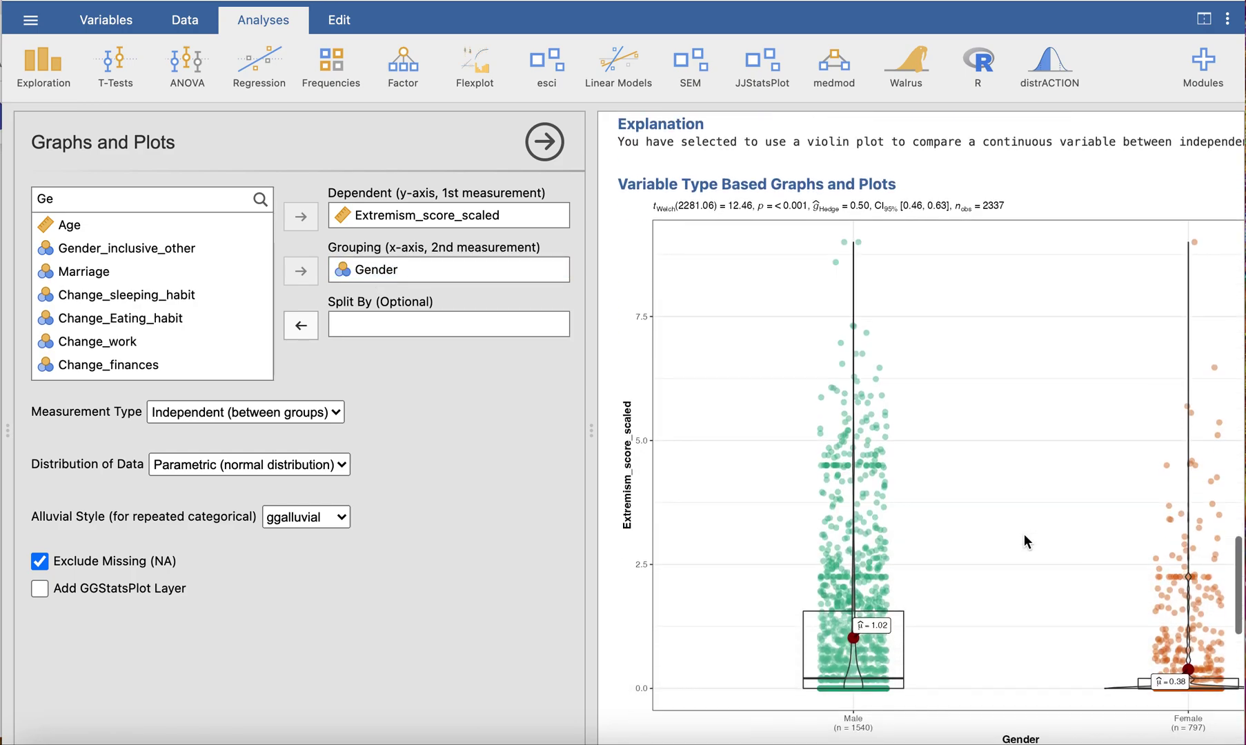
Keep the measurement type Independent (between groups), set the distribution of data to Nonparametric, and close the plot options.
{"action": "left_click", "coordinate": [238, 414]}
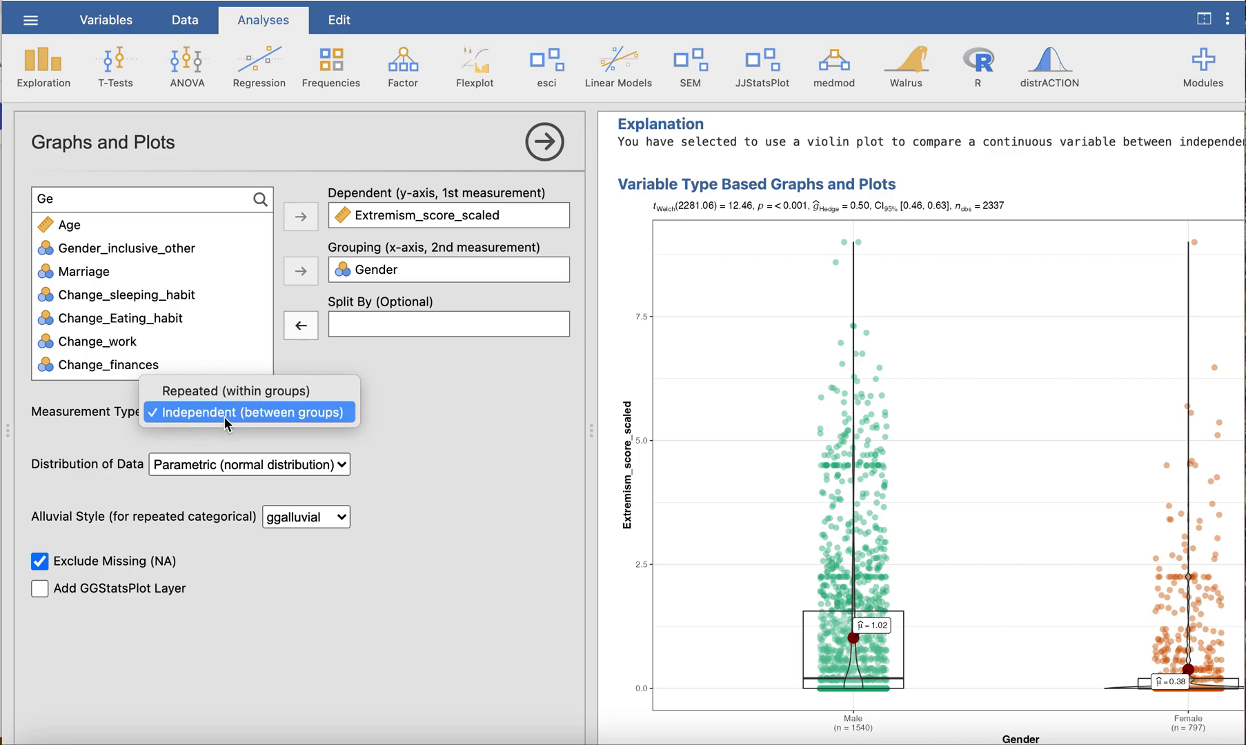
{"action": "left_click", "coordinate": [227, 414]}
{"action": "left_click", "coordinate": [242, 464]}
{"action": "left_click", "coordinate": [239, 491]}
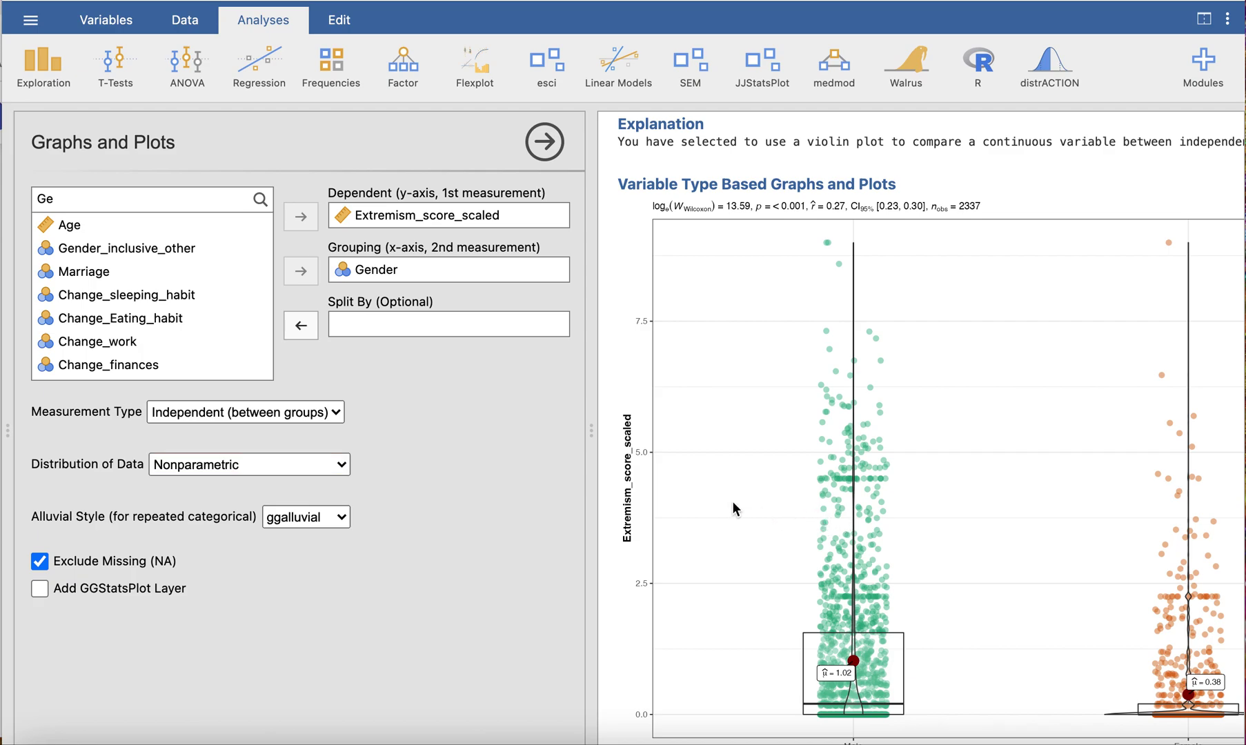
{"action": "left_click", "coordinate": [538, 151]}
{"action": "scroll", "coordinate": [724, 479], "scroll_direction": "down", "scroll_amount": 1}
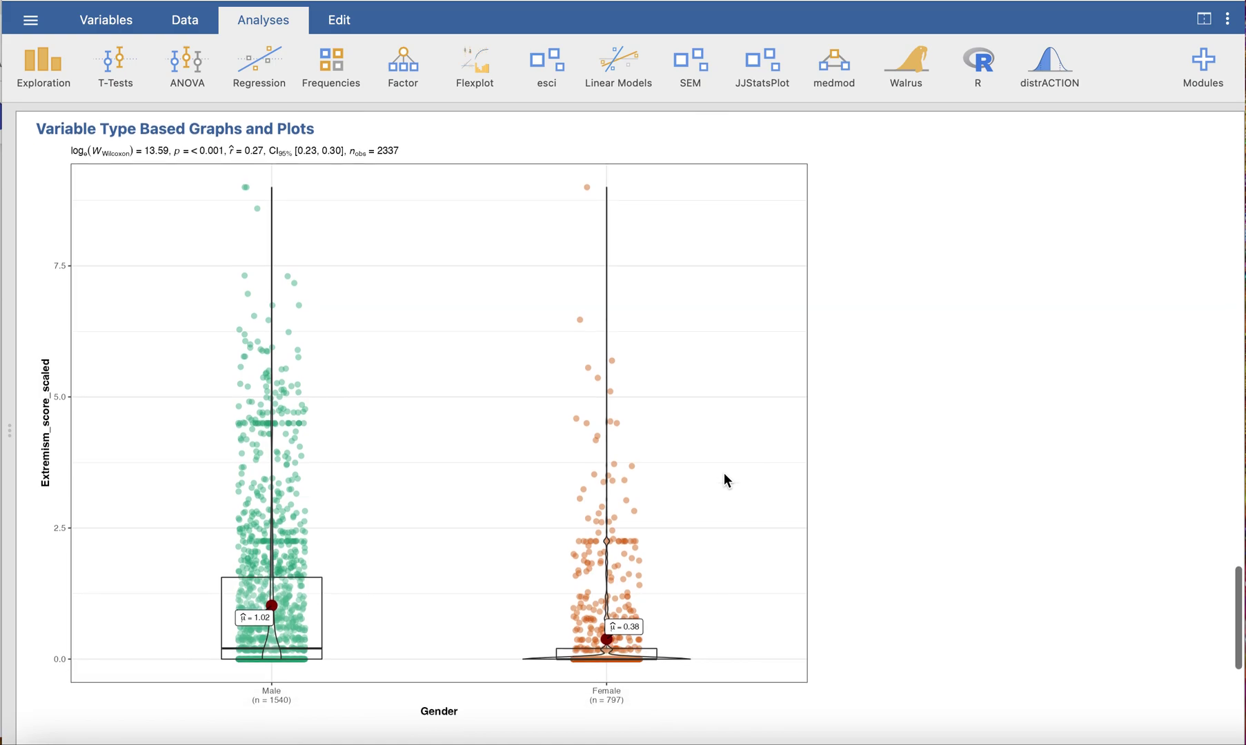